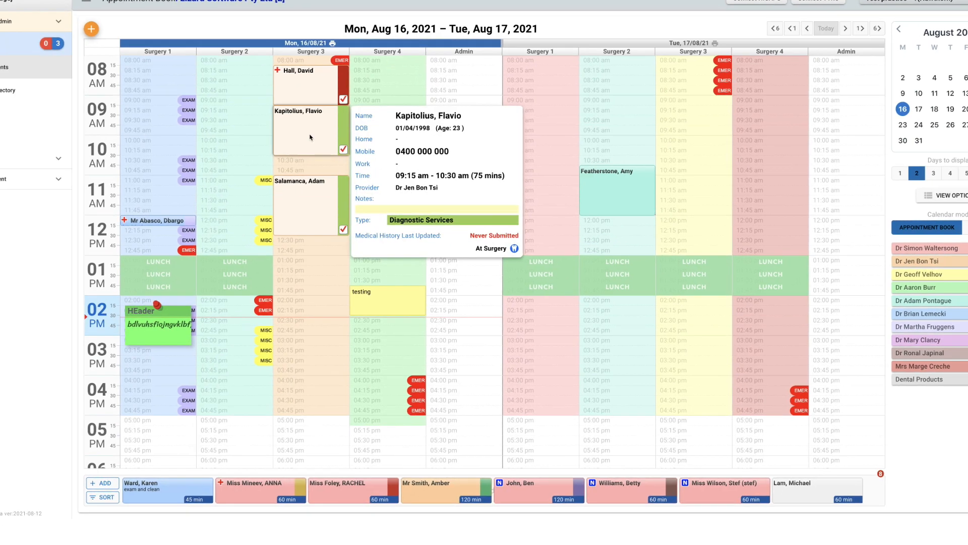
Open Monday's 09:15 am appointment in Surgery 3 and reverse its cash payment.
{"action": "double_click", "coordinate": [247, 144]}
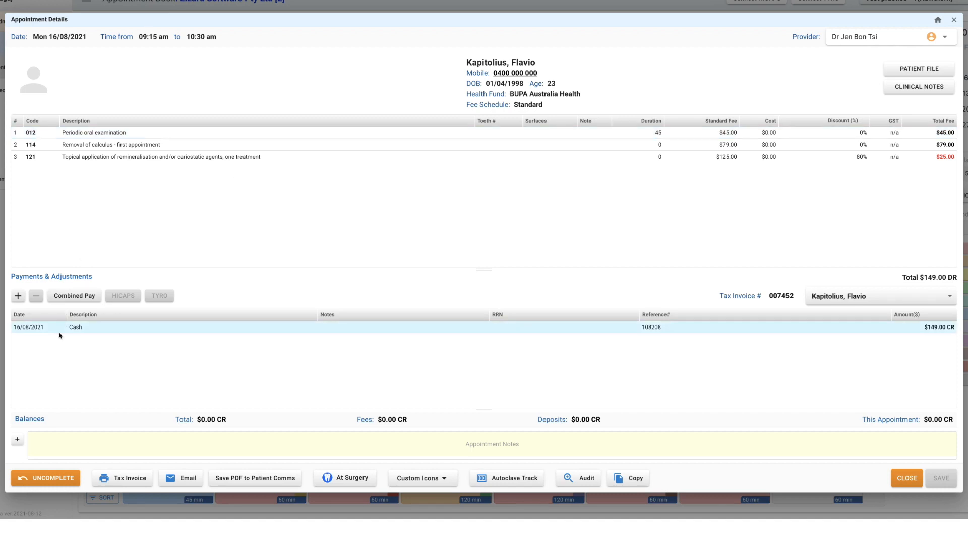
{"action": "left_click", "coordinate": [76, 327]}
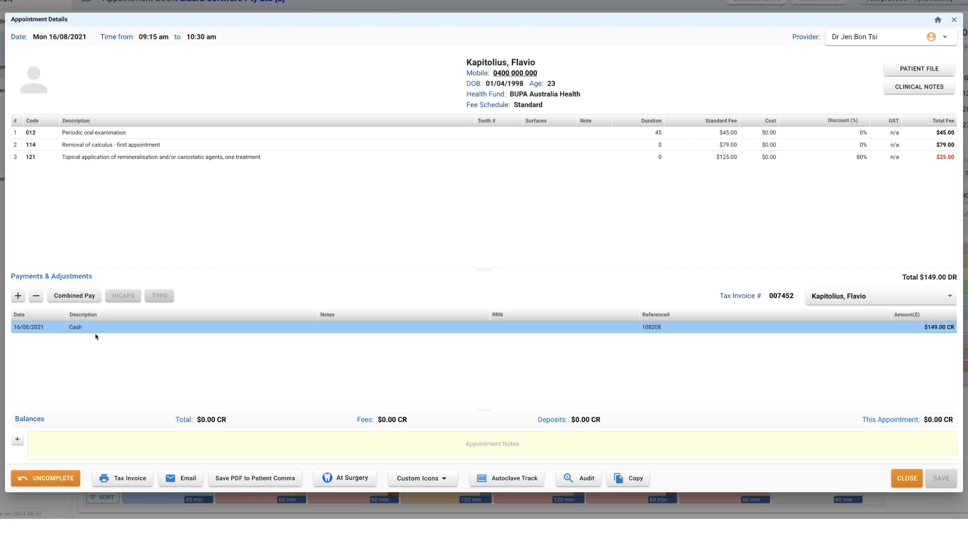
{"action": "left_click", "coordinate": [36, 296]}
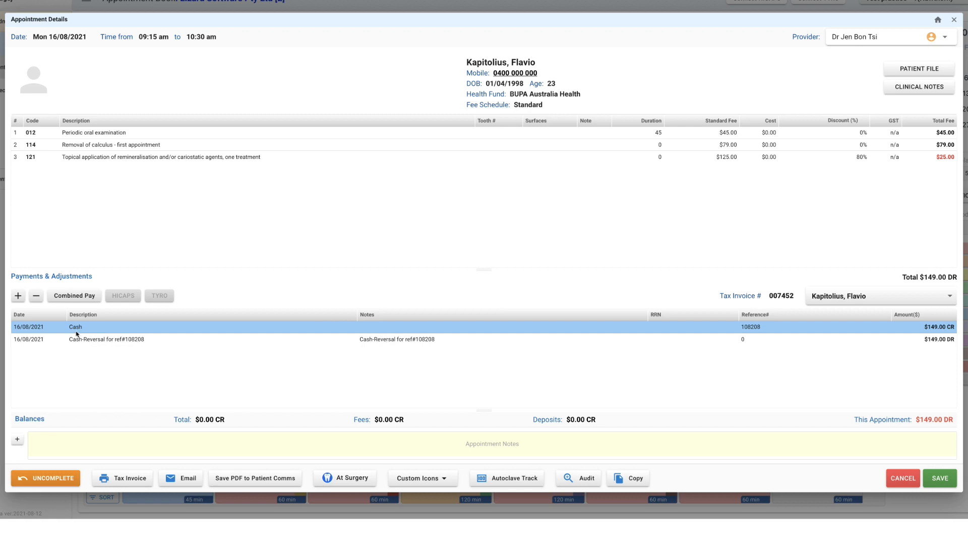
Record an EFTPOS payment for the outstanding $149.00, keeping the 16/08/2021 transaction date, and save the appointment.
{"action": "left_click", "coordinate": [19, 297]}
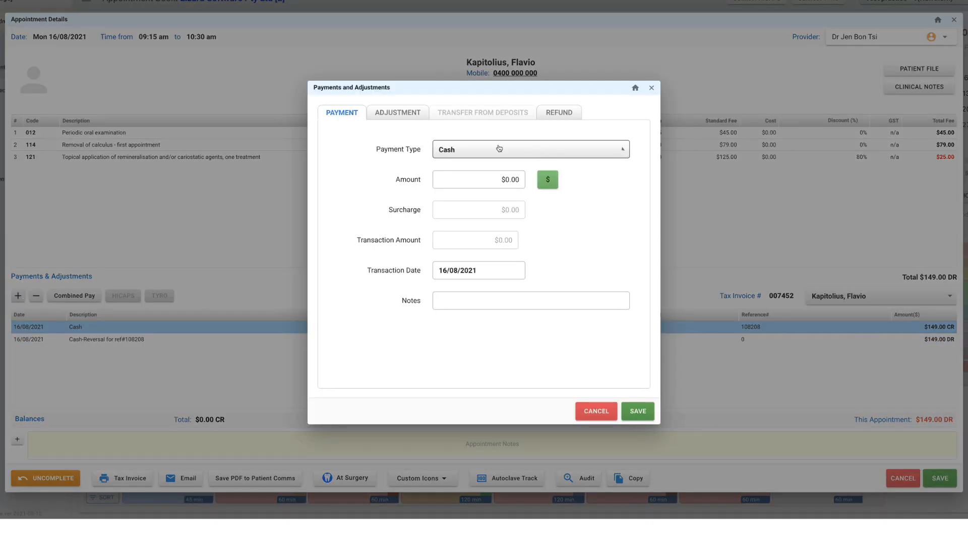
{"action": "left_click", "coordinate": [499, 149]}
{"action": "left_click", "coordinate": [459, 195]}
{"action": "left_click", "coordinate": [547, 180]}
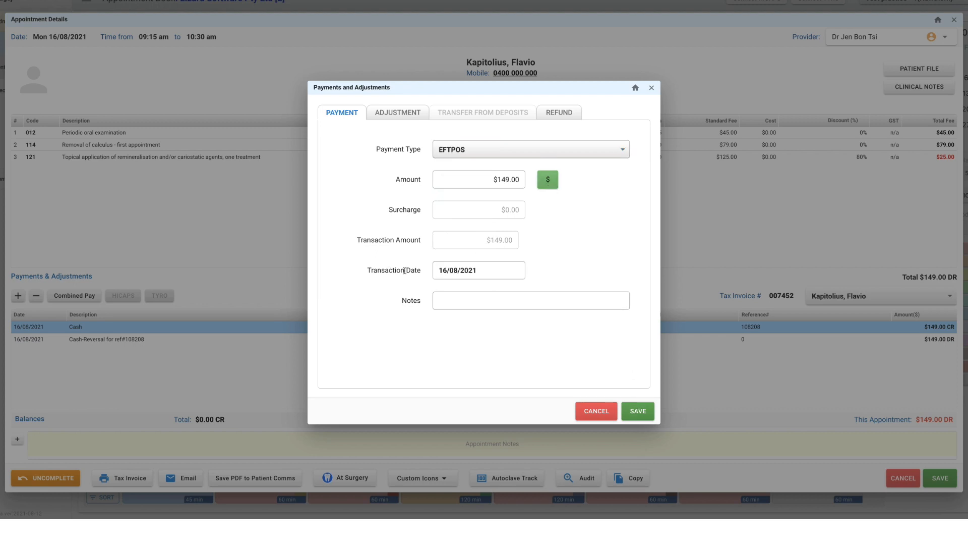
{"action": "left_click", "coordinate": [446, 270]}
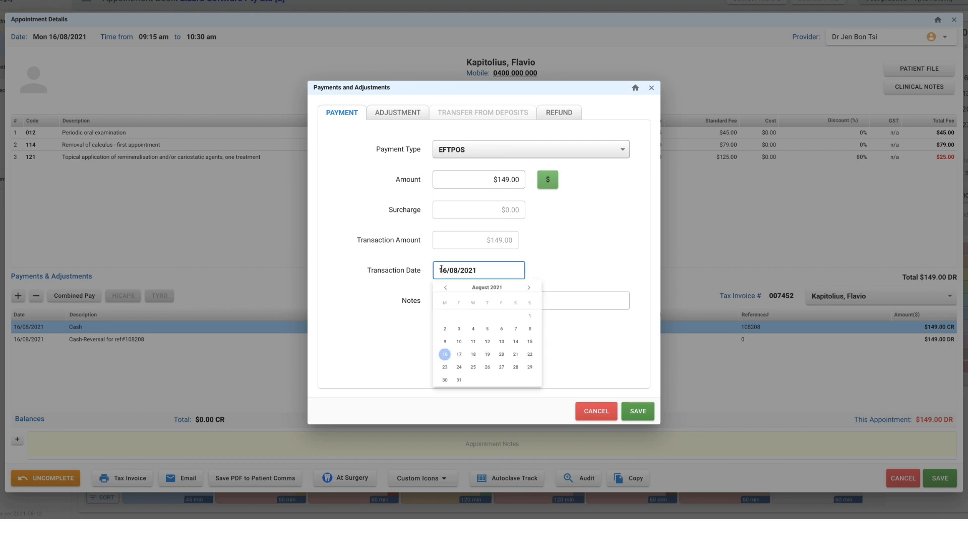
{"action": "left_click", "coordinate": [457, 271]}
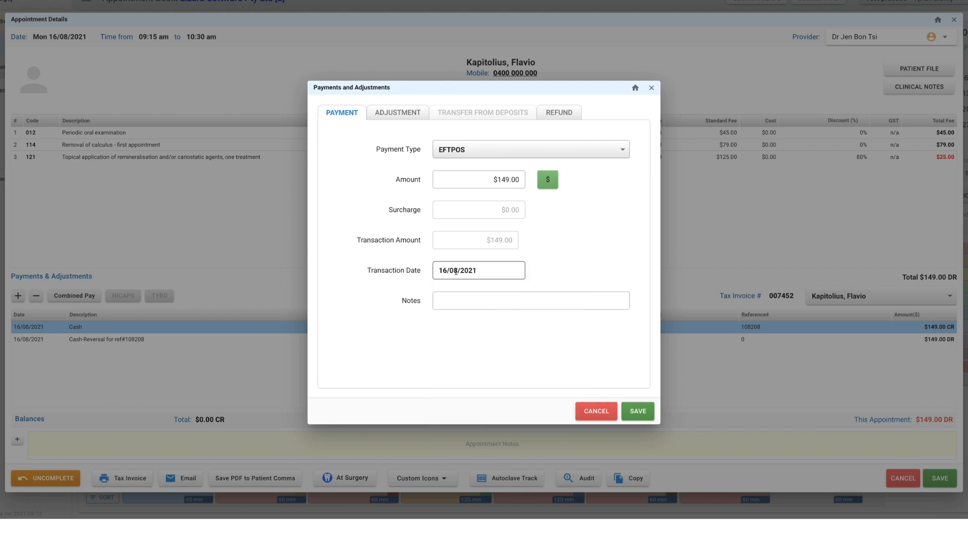
{"action": "left_click", "coordinate": [636, 408]}
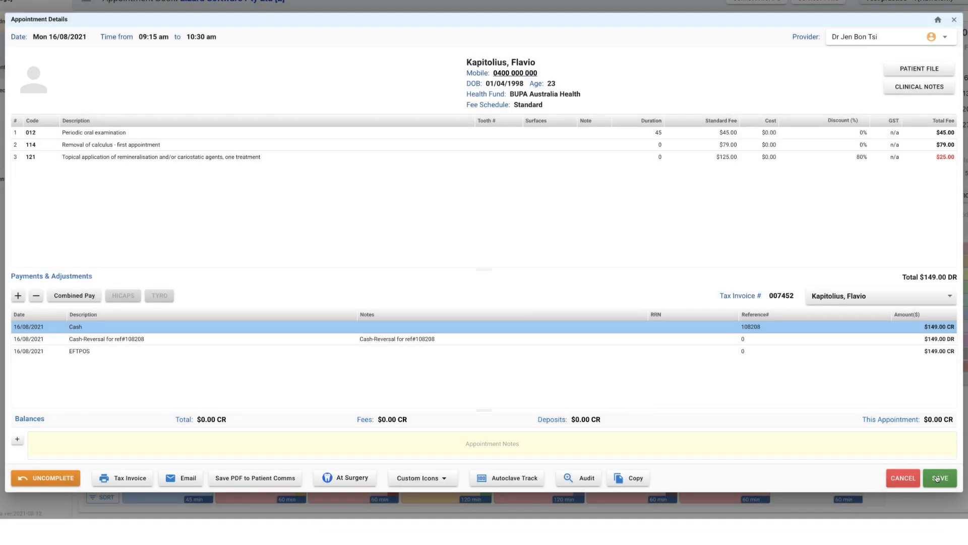
{"action": "left_click", "coordinate": [939, 479]}
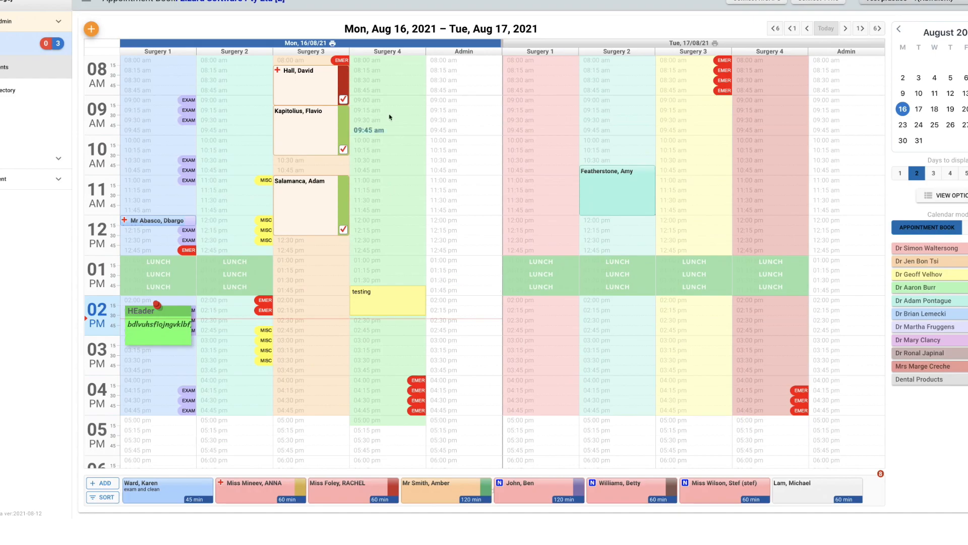
Open Monday's 08:15 am appointment in Surgery 3 and reverse its VISA credit card payment.
{"action": "double_click", "coordinate": [302, 85]}
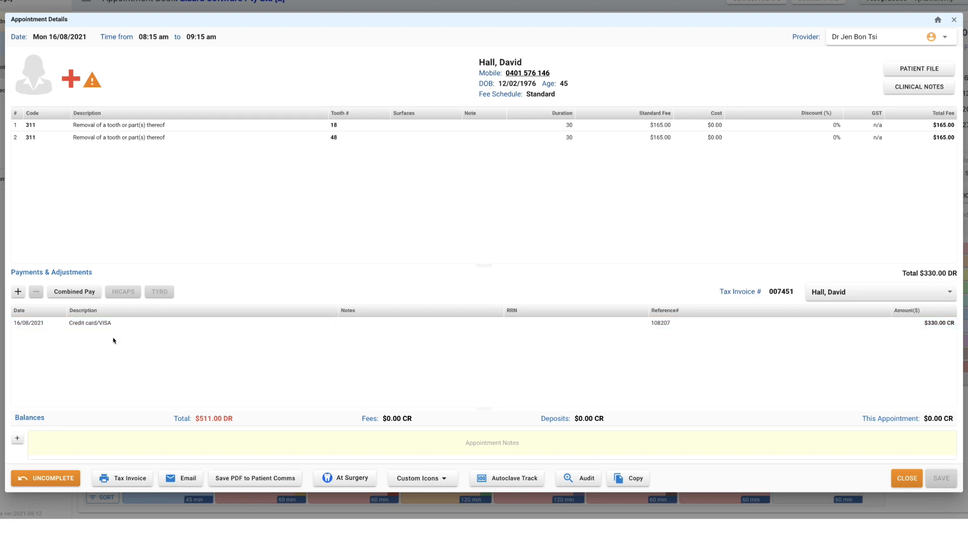
{"action": "left_click", "coordinate": [105, 323]}
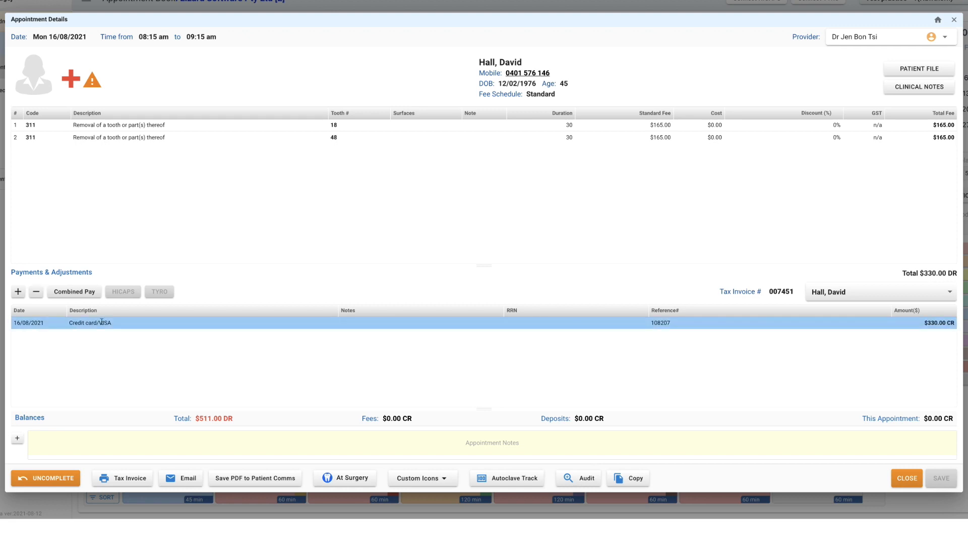
{"action": "left_click", "coordinate": [36, 292]}
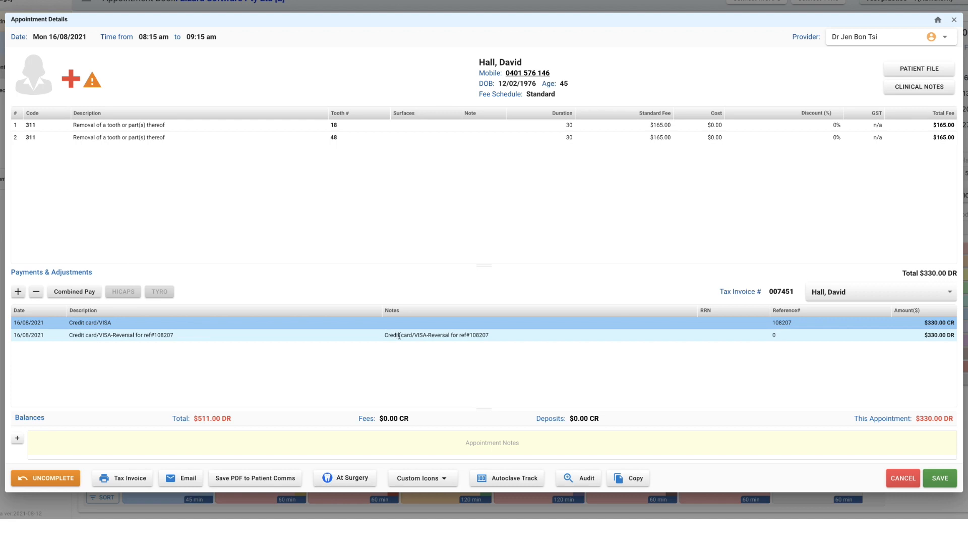
Record an American Express credit card payment for the outstanding $330.00 and save the appointment.
{"action": "left_click", "coordinate": [20, 292]}
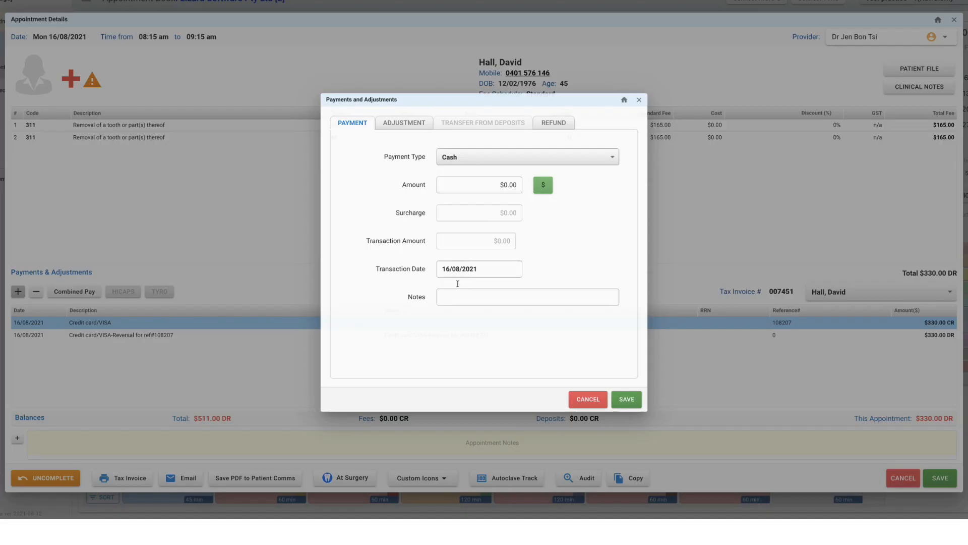
{"action": "left_click", "coordinate": [541, 150]}
{"action": "left_click", "coordinate": [461, 174]}
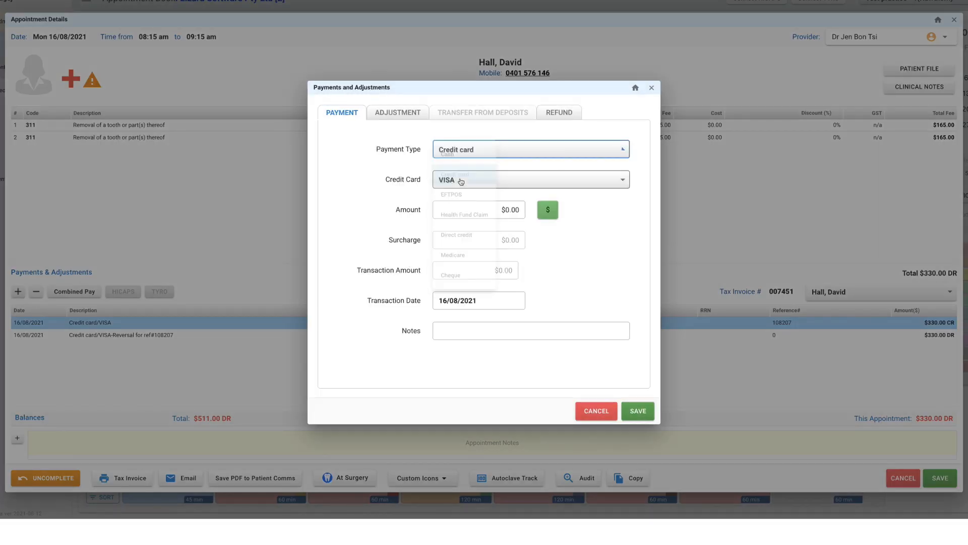
{"action": "left_click", "coordinate": [498, 181]}
{"action": "left_click", "coordinate": [463, 225]}
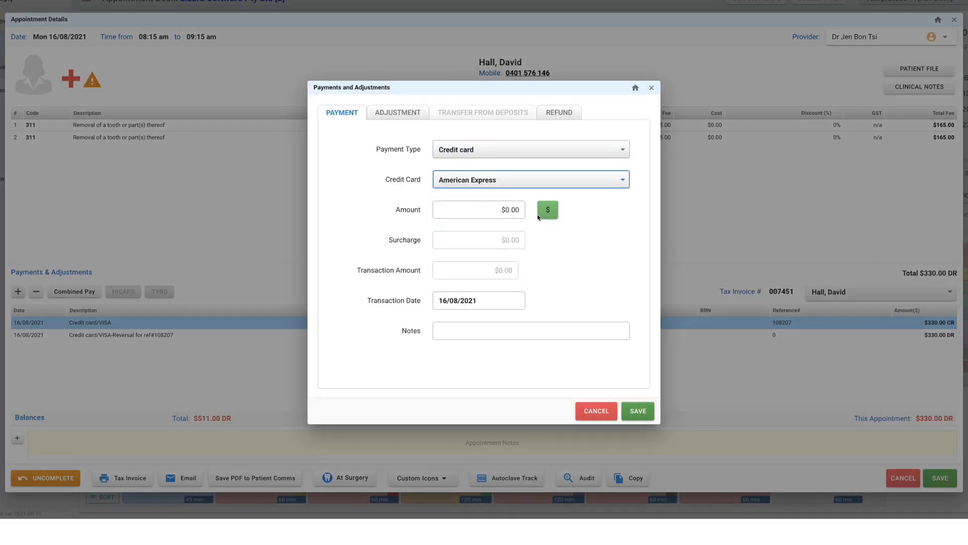
{"action": "left_click", "coordinate": [547, 211]}
{"action": "left_click", "coordinate": [639, 412]}
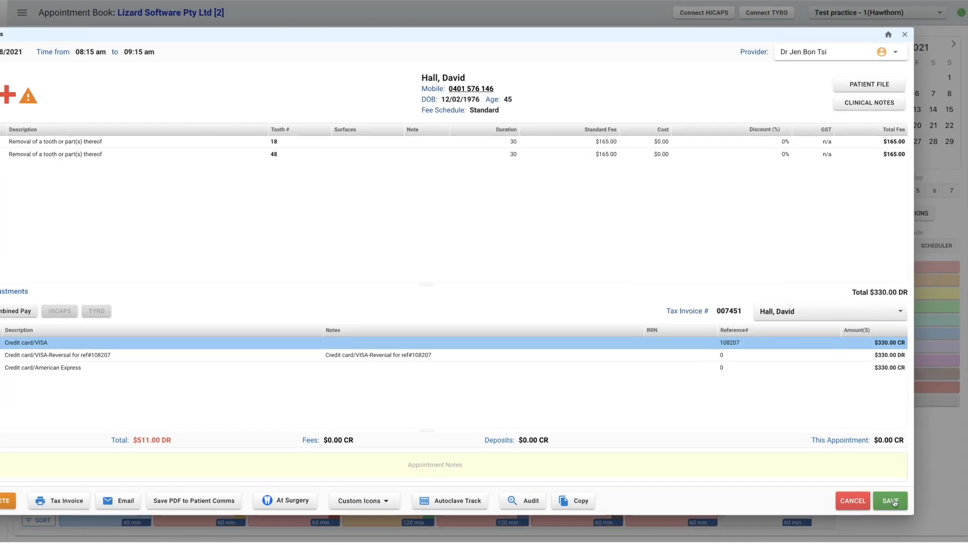
{"action": "left_click", "coordinate": [941, 478]}
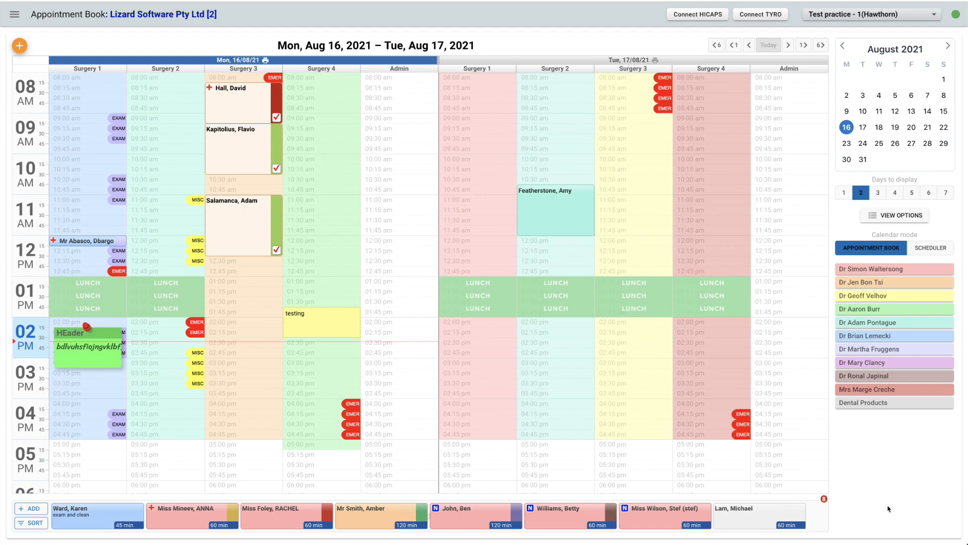
In Monday's 11:00 am Surgery 3 appointment, record a Direct Credit Refund of $280.00 with the note "refund".
{"action": "mouse_move", "coordinate": [282, 217]}
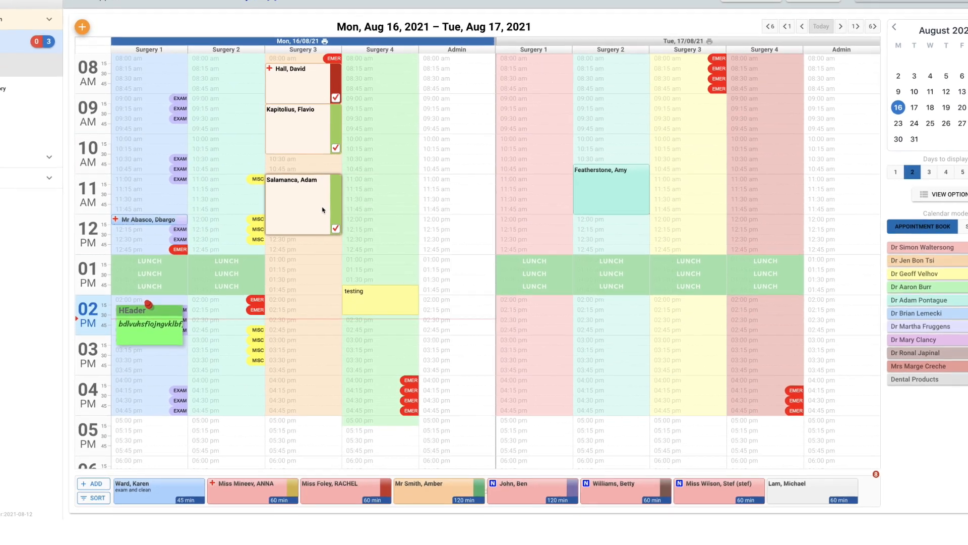
{"action": "double_click", "coordinate": [264, 231]}
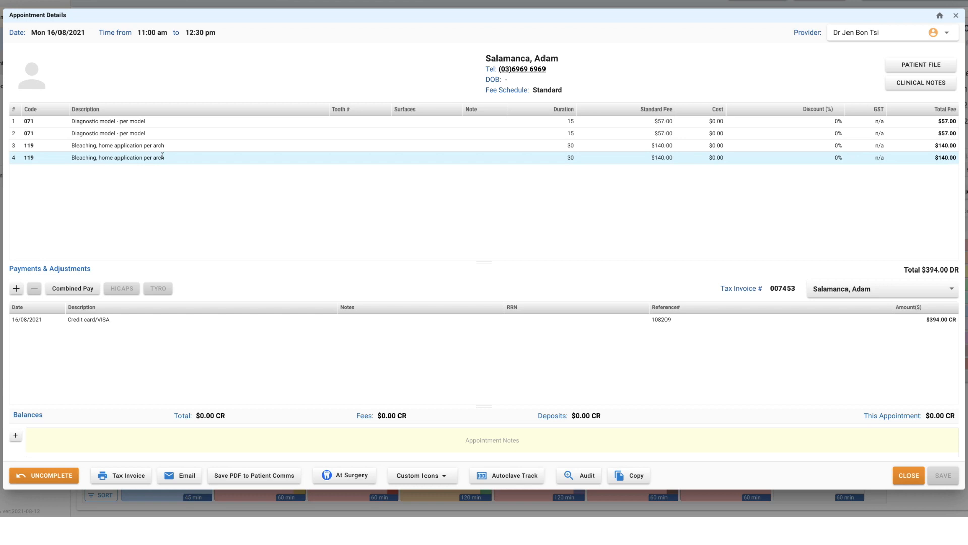
{"action": "left_click", "coordinate": [89, 321]}
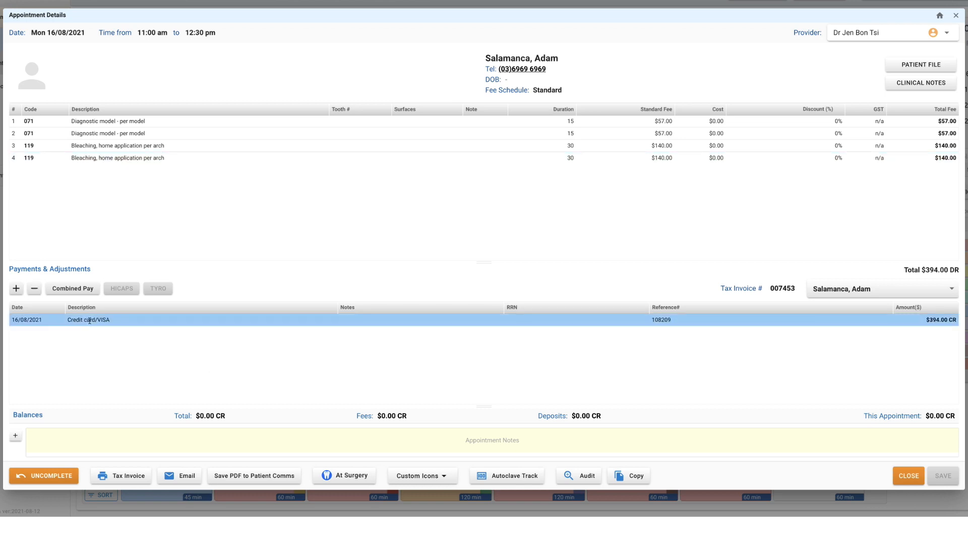
{"action": "left_click", "coordinate": [17, 288]}
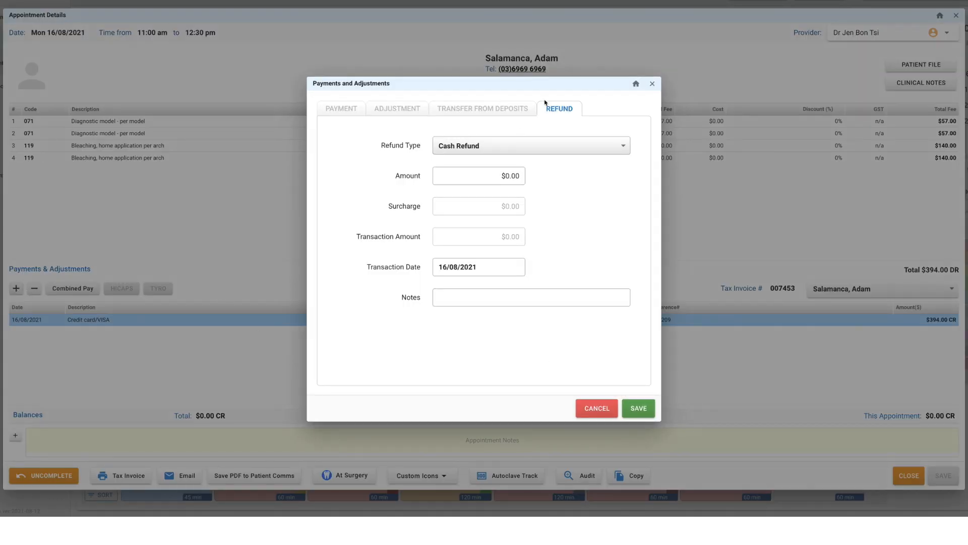
{"action": "left_click", "coordinate": [529, 151]}
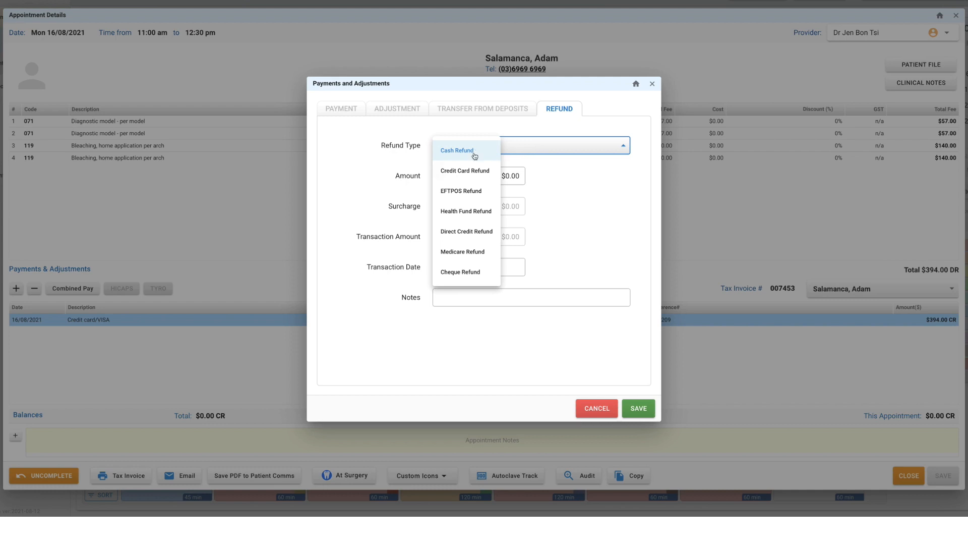
{"action": "left_click", "coordinate": [473, 234]}
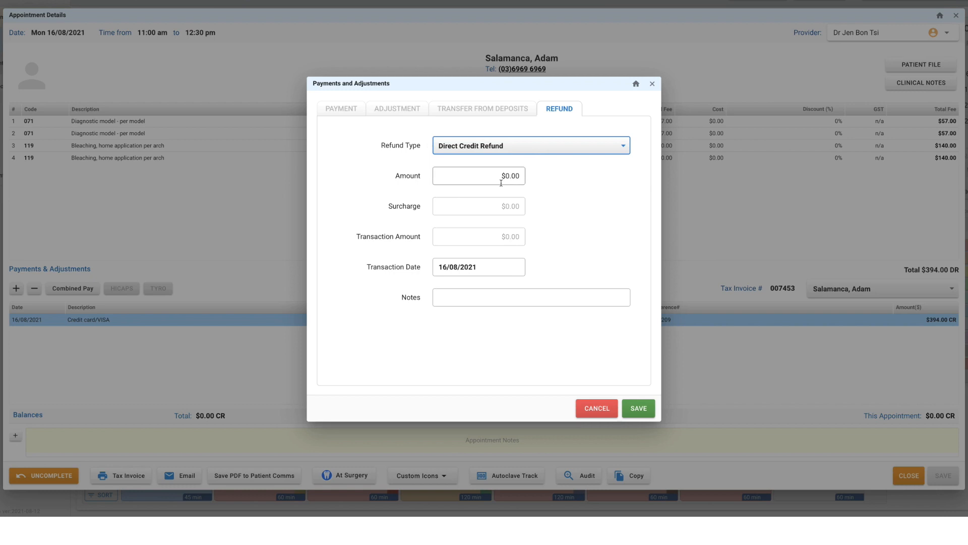
{"action": "left_click", "coordinate": [499, 181]}
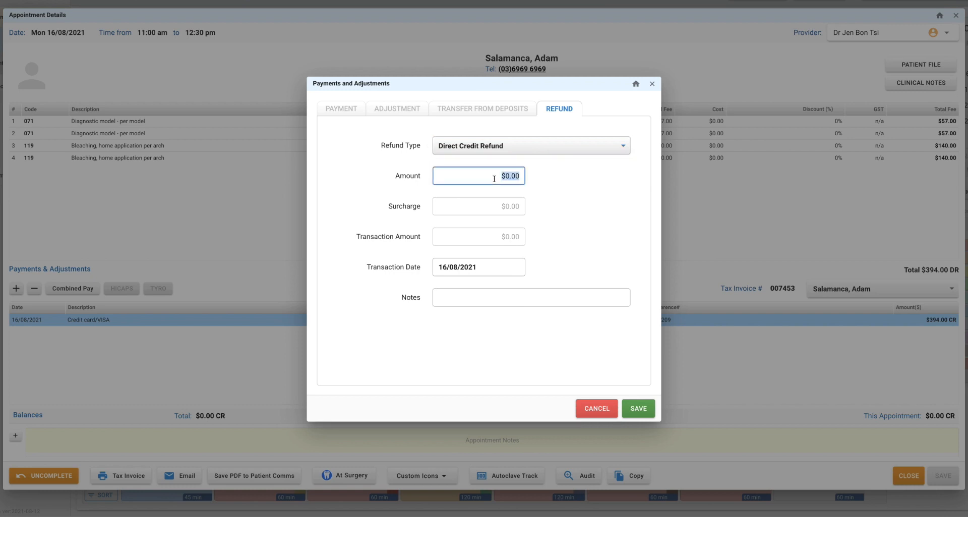
{"action": "type", "text": "280"}
{"action": "left_click", "coordinate": [506, 291]}
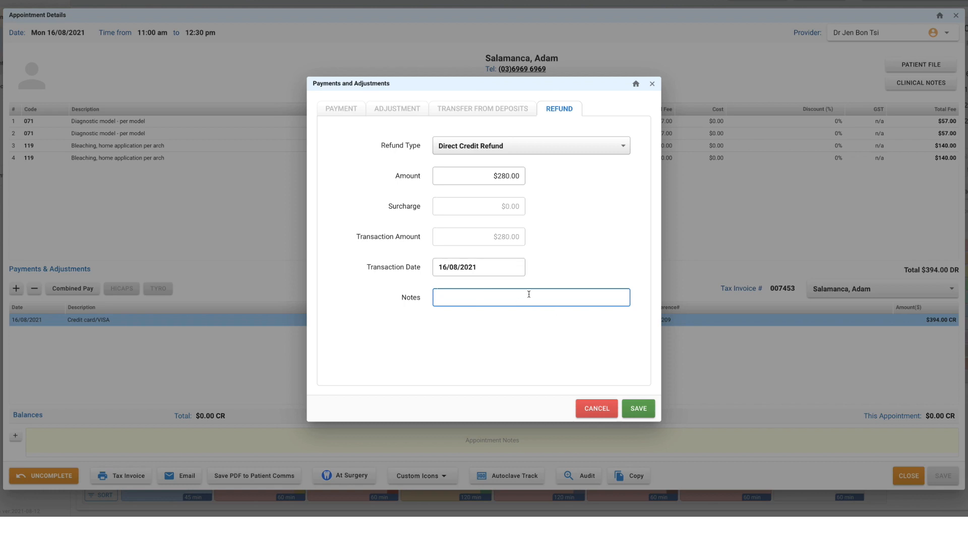
{"action": "type", "text": "refund"}
{"action": "left_click", "coordinate": [651, 410]}
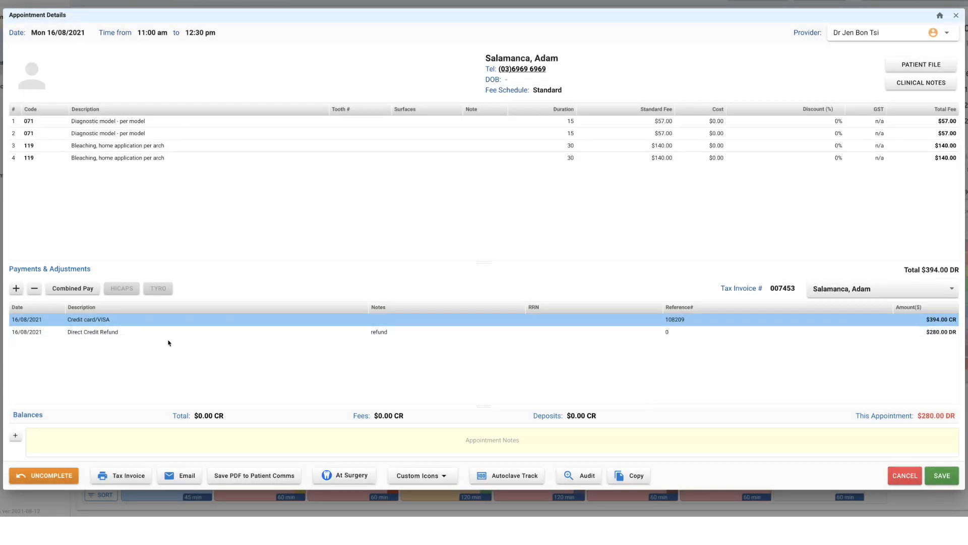
{"action": "left_click", "coordinate": [140, 334]}
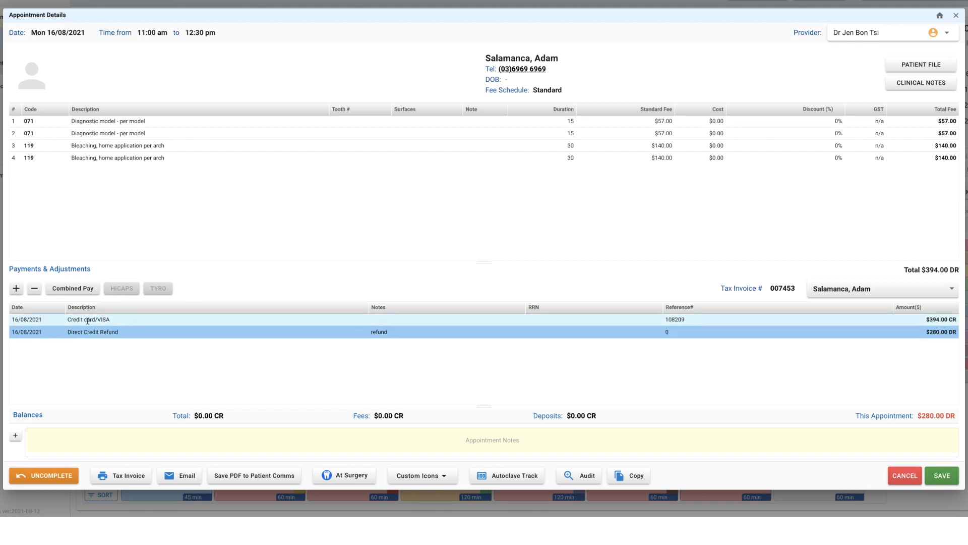
{"action": "left_click", "coordinate": [113, 324]}
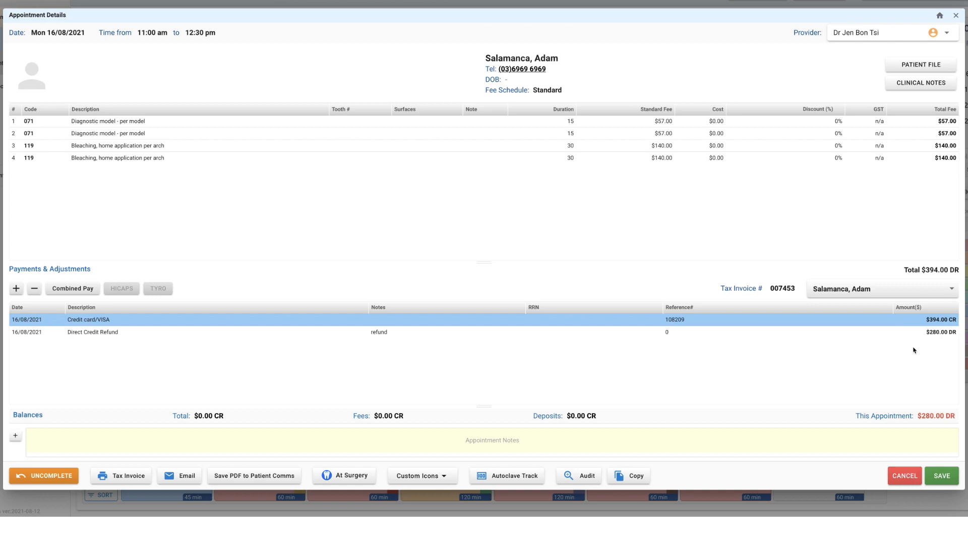
{"action": "left_click", "coordinate": [900, 333]}
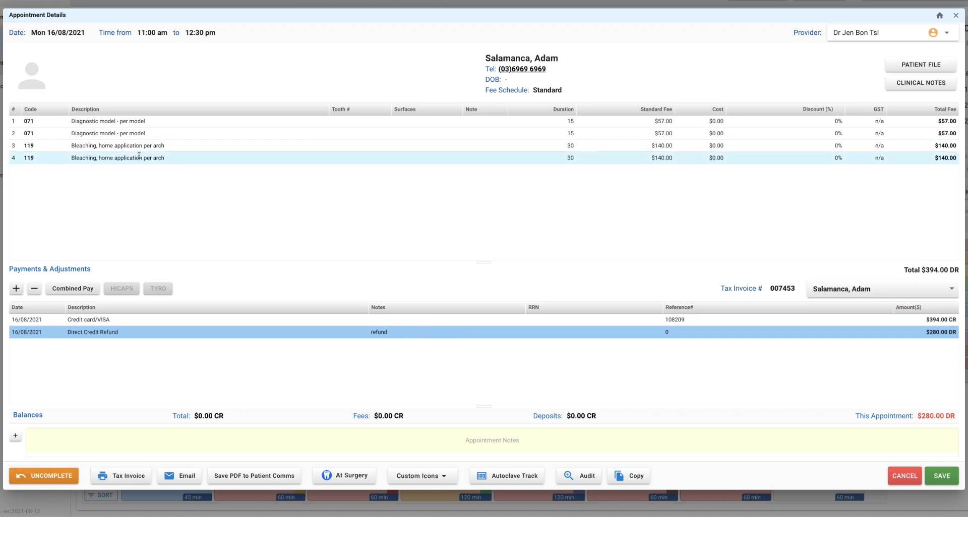
Add a credit Doctor's adjustment for the outstanding $280.00 and save the appointment.
{"action": "left_click", "coordinate": [16, 288]}
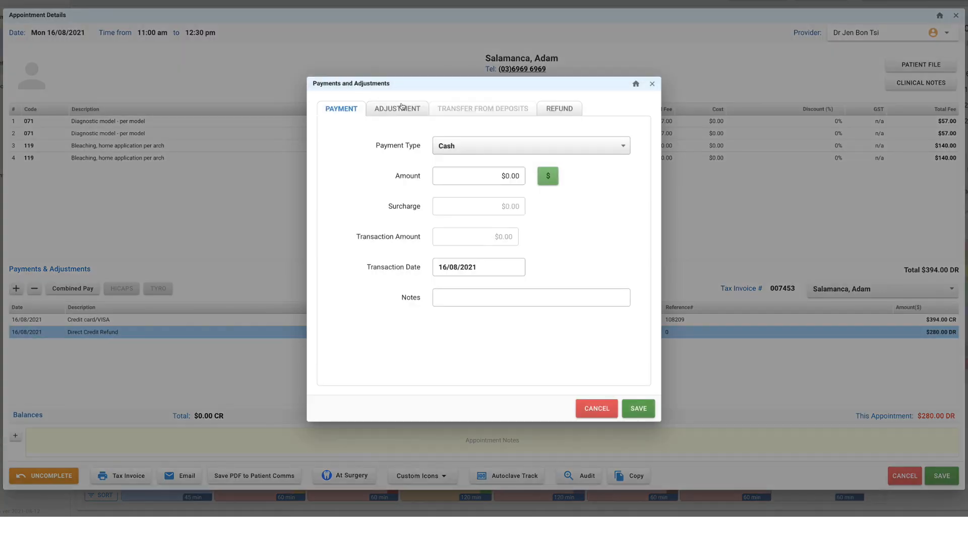
{"action": "left_click", "coordinate": [402, 107]}
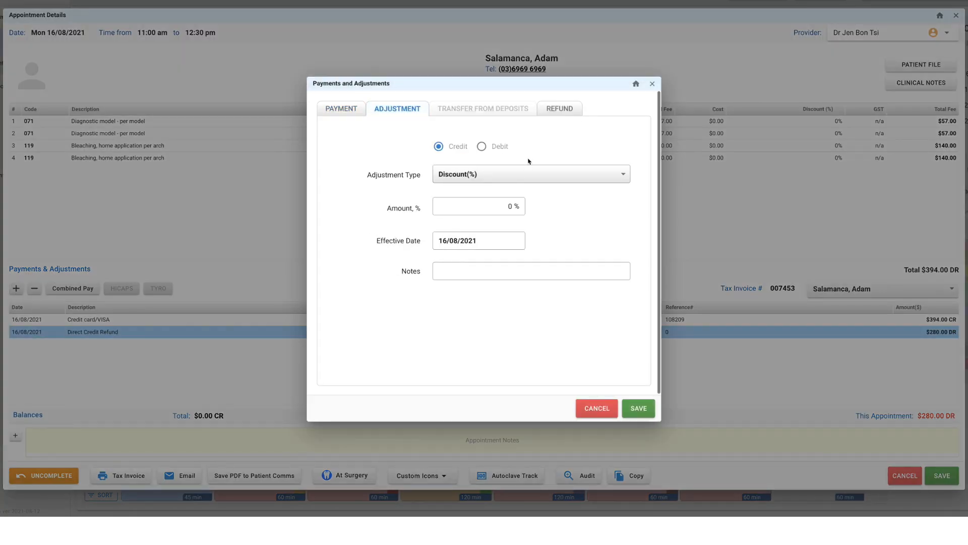
{"action": "left_click", "coordinate": [487, 173]}
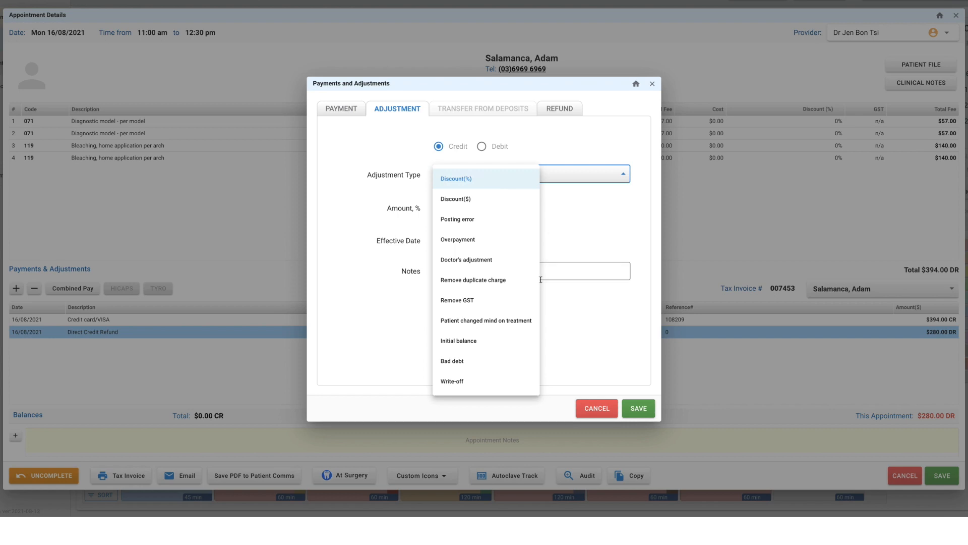
{"action": "left_click", "coordinate": [477, 261]}
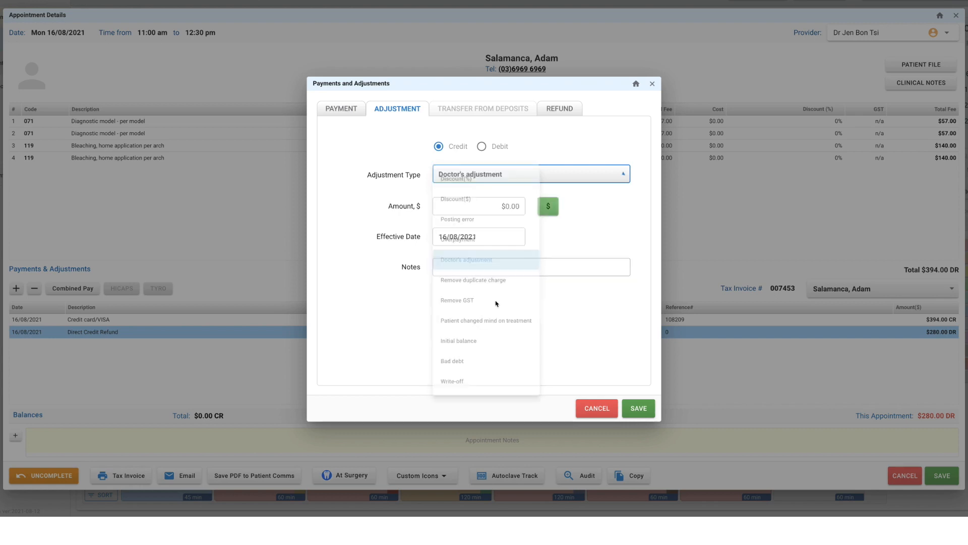
{"action": "left_click", "coordinate": [546, 213]}
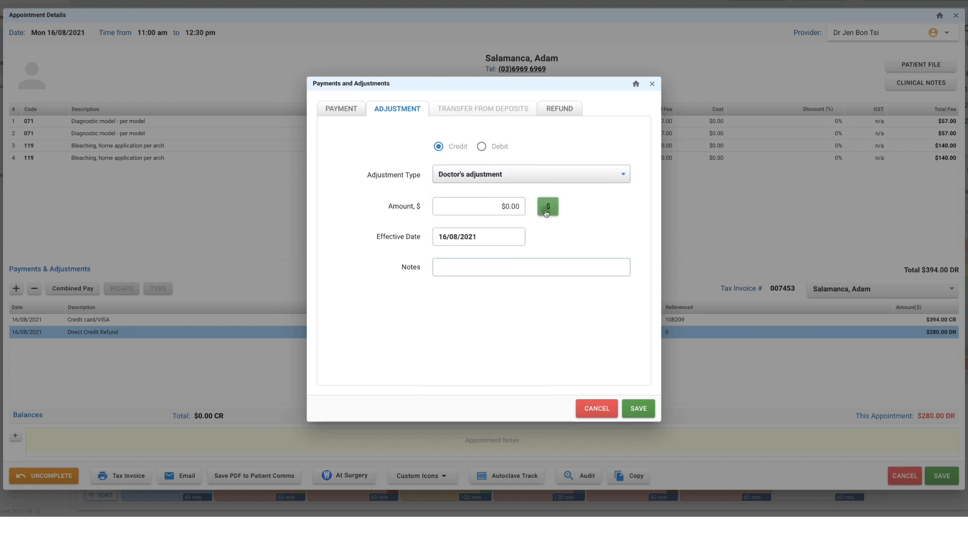
{"action": "left_click", "coordinate": [637, 411]}
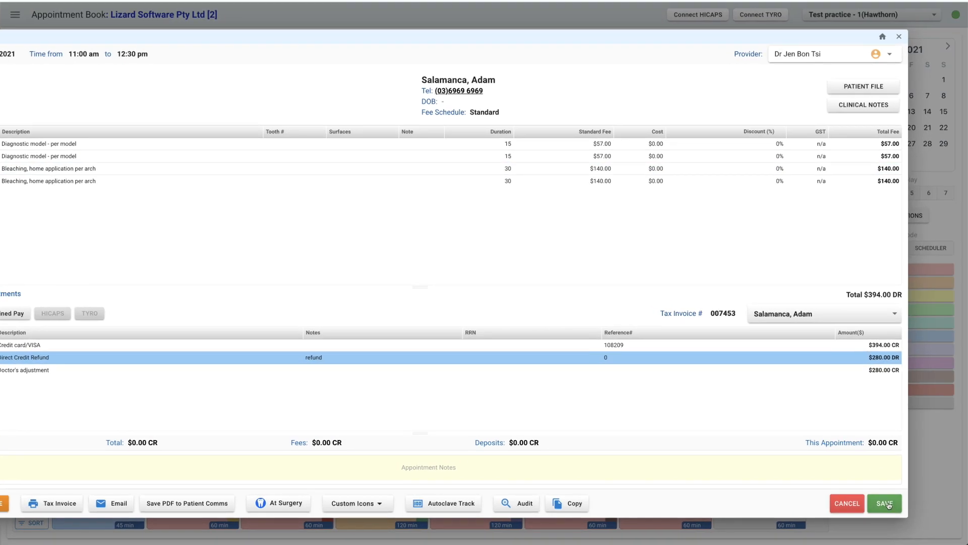
{"action": "left_click", "coordinate": [942, 475]}
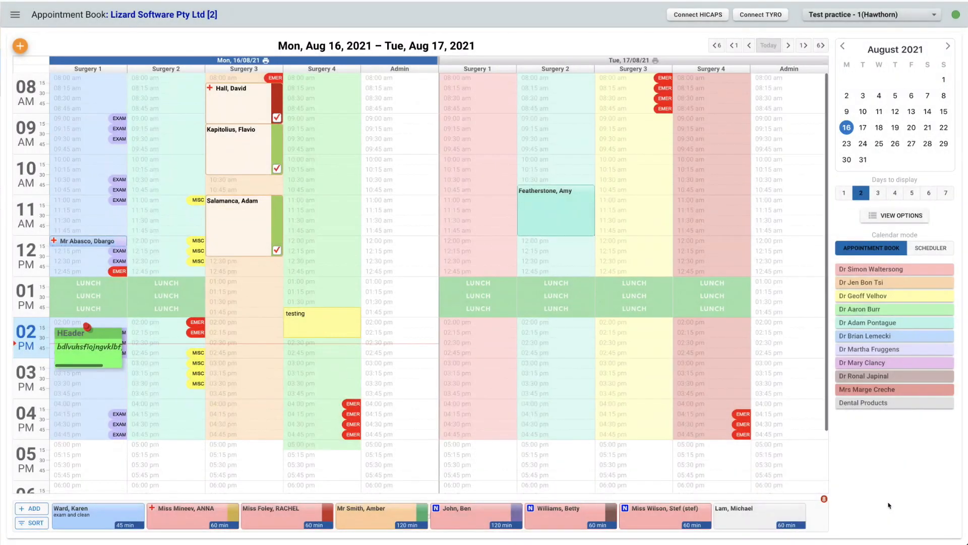